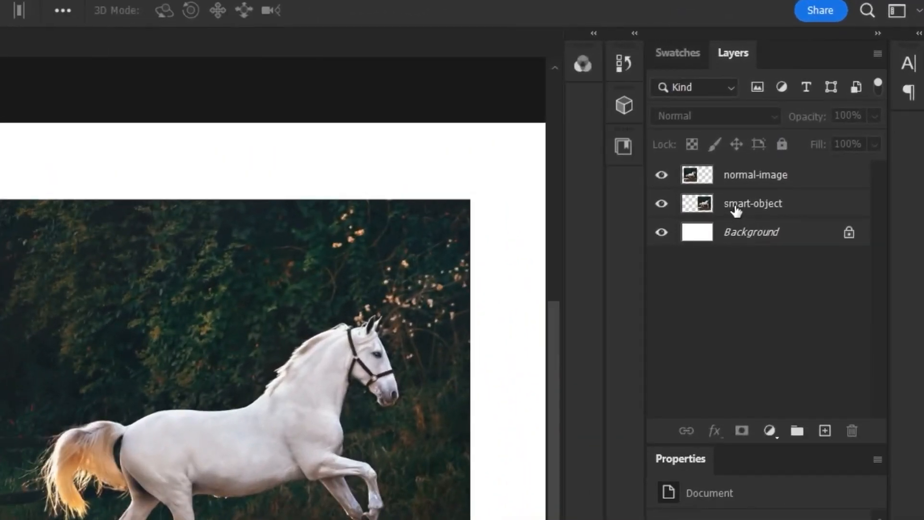
# Convert the smart-object layer to a Smart Object
pyautogui.rightClick(735, 210)
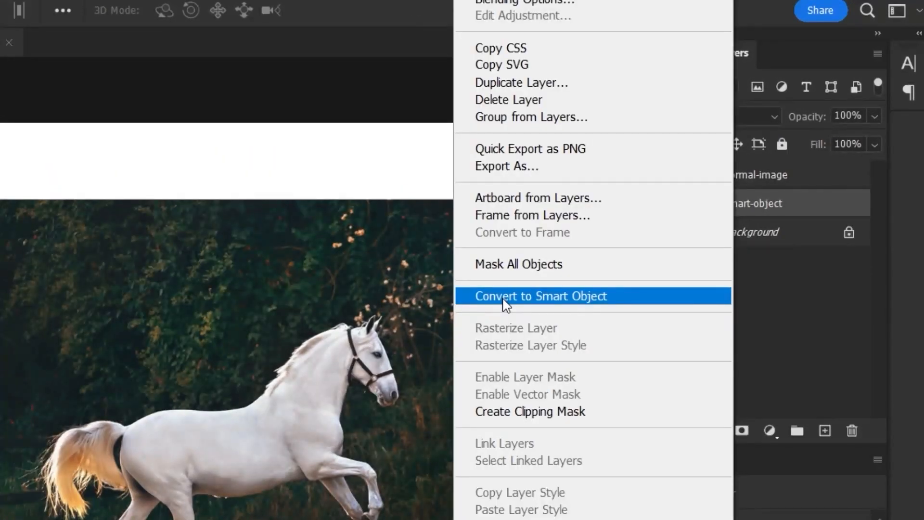
pyautogui.click(504, 297)
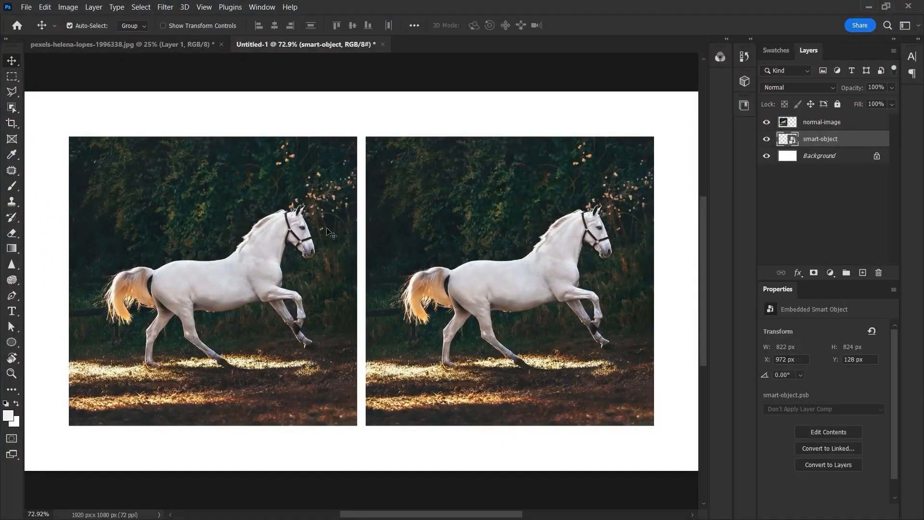
# Apply the Mosaic filter with a cell size of 25 and the Motion Blur filter to the smart-object layer
pyautogui.click(166, 6)
pyautogui.moveTo(192, 201)
pyautogui.click(337, 273)
pyautogui.click(522, 117)
pyautogui.click(165, 6)
pyautogui.moveTo(231, 157)
pyautogui.click(339, 223)
pyautogui.press('Return')
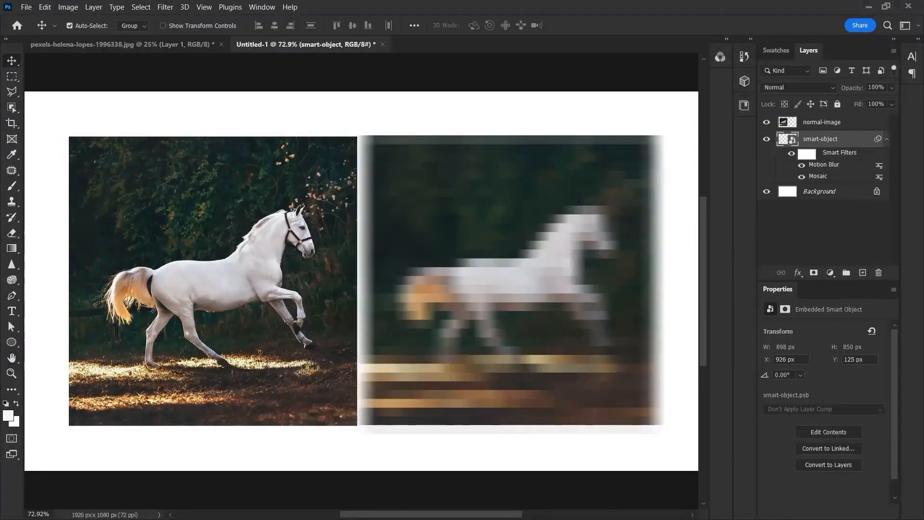
# Apply a ZigZag filter to the smart-object layer with amount 24, 5 ridges and Pond Ripples style
pyautogui.click(165, 7)
pyautogui.moveTo(183, 178)
pyautogui.click(342, 264)
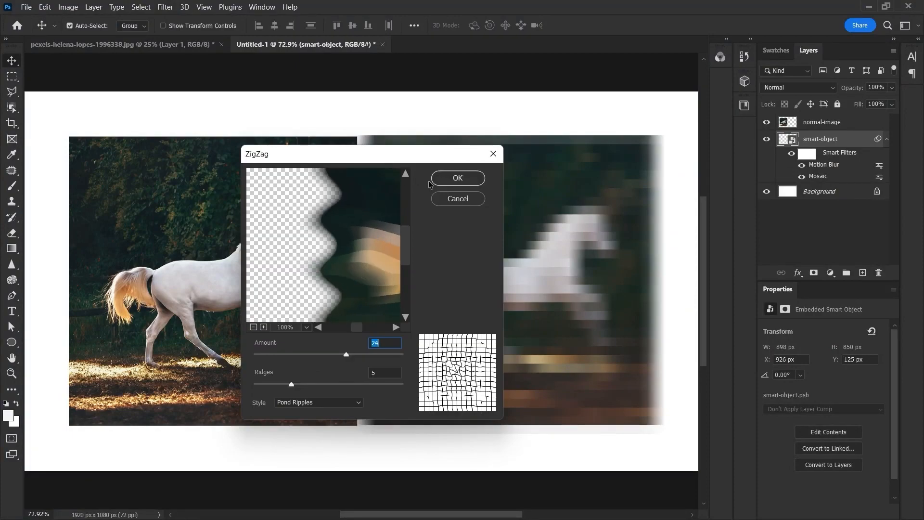
pyautogui.click(457, 178)
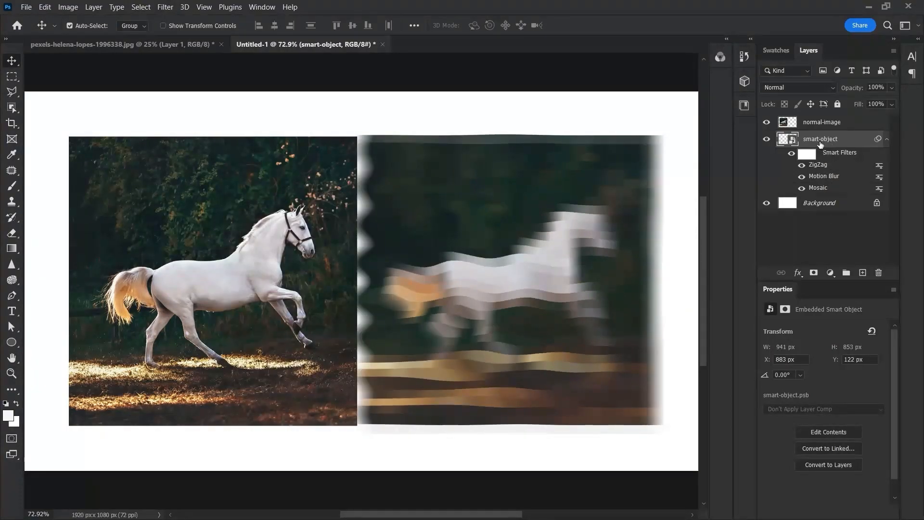
# Apply the same filters to the normal-image layer, and set the smart-object layer's Mosaic filter to a cell size of 5
pyautogui.click(783, 123)
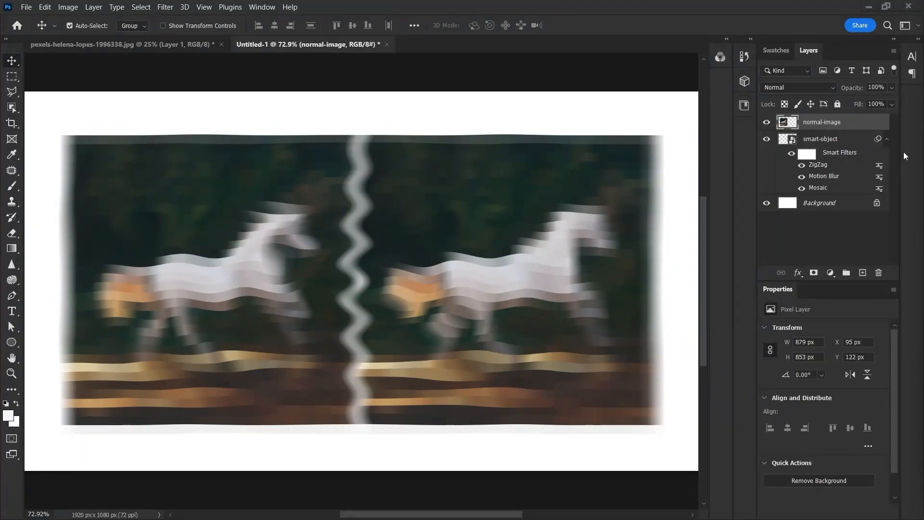
pyautogui.click(818, 141)
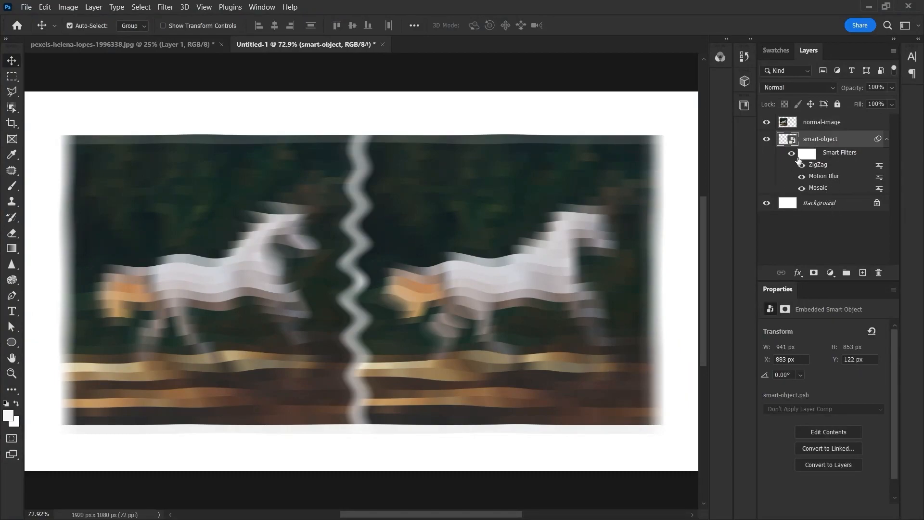
pyautogui.doubleClick(819, 189)
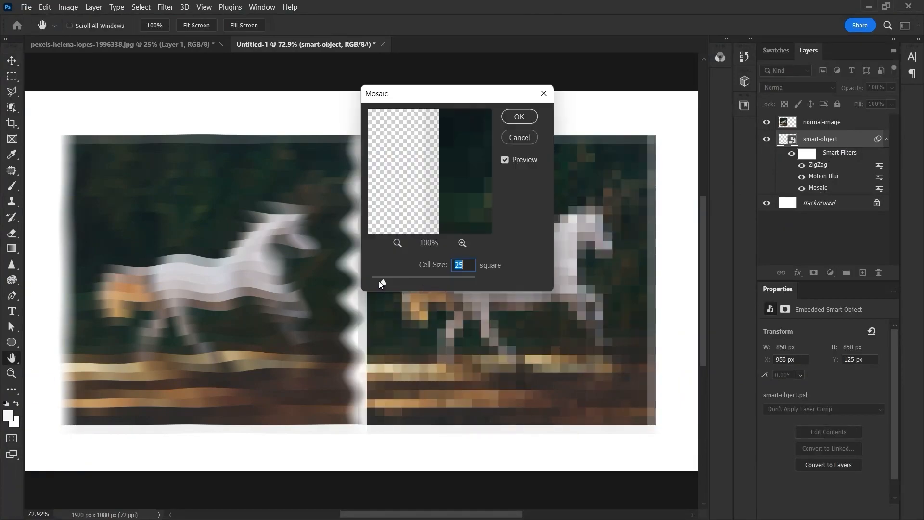
pyautogui.write('5')
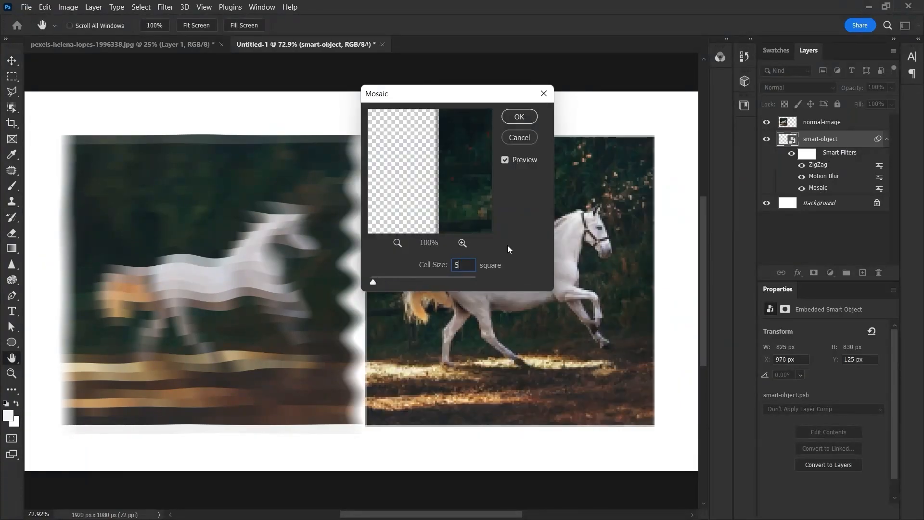
pyautogui.click(518, 117)
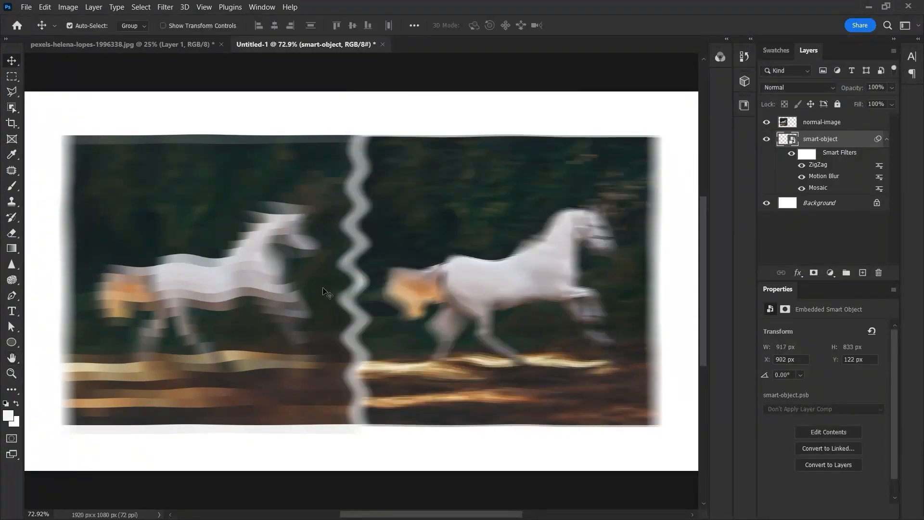
# Toggle the smart-object layer's ZigZag filter to compare the effect, leave it hidden, and select the normal-image layer
pyautogui.click(802, 167)
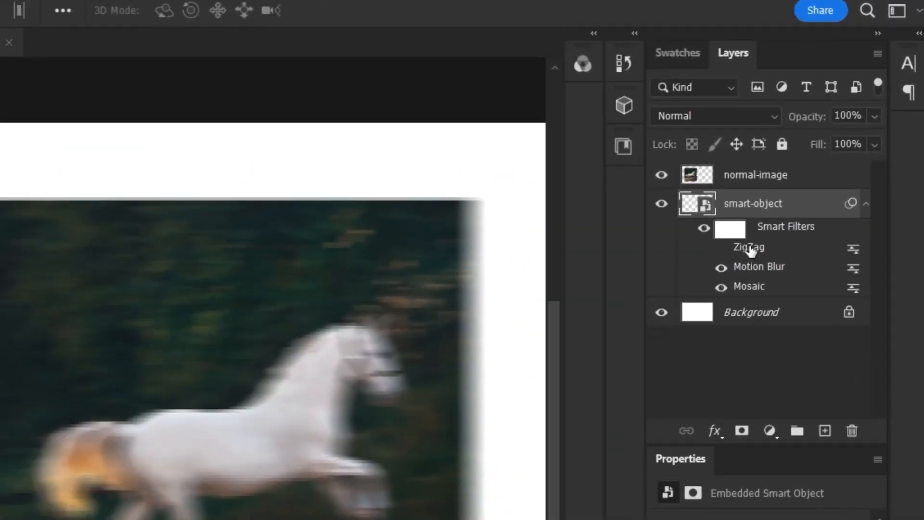
pyautogui.click(722, 248)
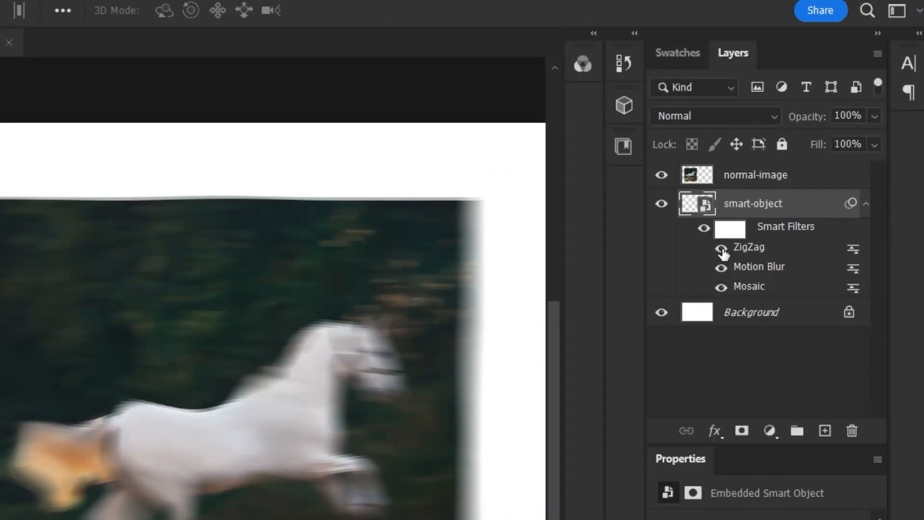
pyautogui.click(722, 248)
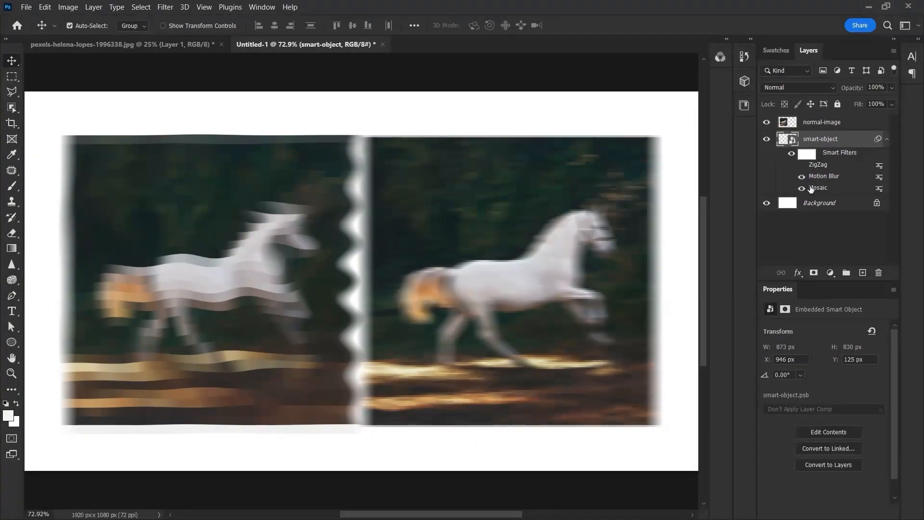
pyautogui.click(821, 122)
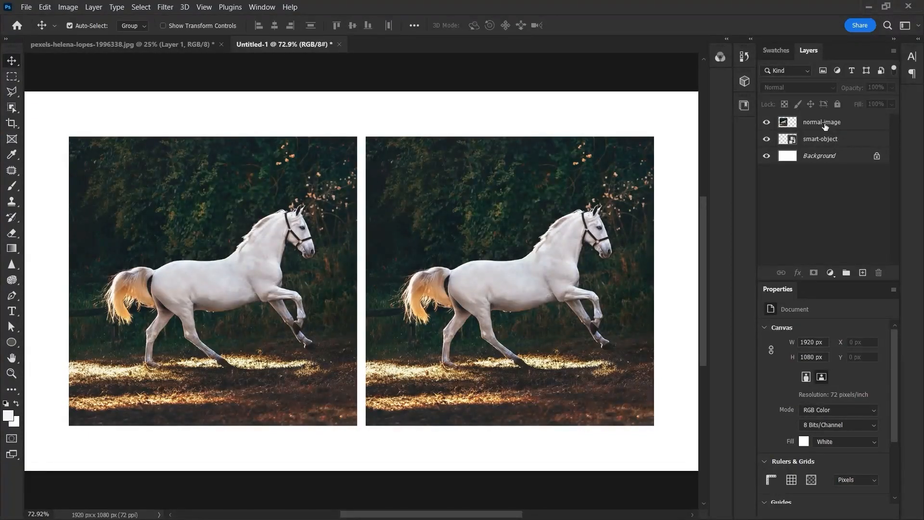
# Select the normal-image and smart-object layers and scale them down together to about 4.54% with Free Transform
pyautogui.press('ctrl')
pyautogui.keyDown('ctrl'); pyautogui.click(859, 124); pyautogui.keyUp('ctrl')
pyautogui.keyDown('ctrl'); pyautogui.click(849, 139); pyautogui.keyUp('ctrl')
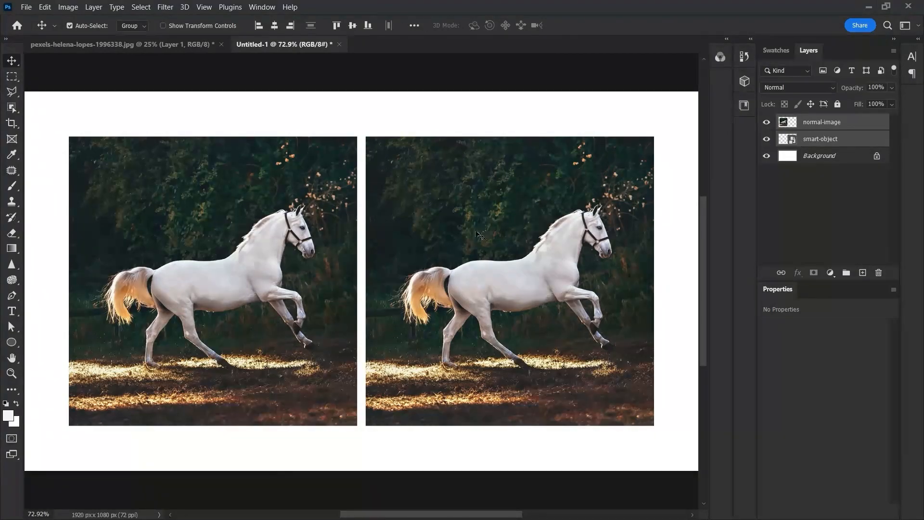
pyautogui.moveTo(556, 324); pyautogui.dragTo(522, 306)
pyautogui.hotkey('ctrl', 'z')
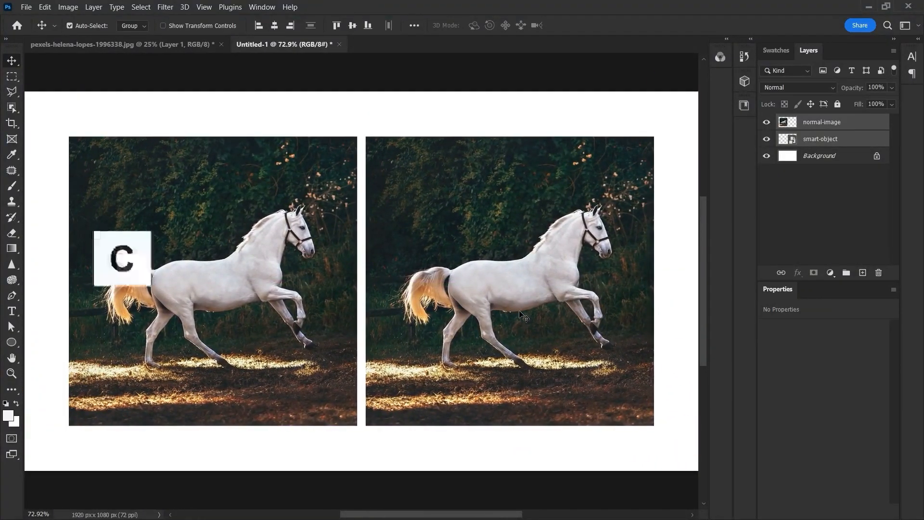
pyautogui.hotkey('ctrl', 't')
pyautogui.moveTo(654, 425); pyautogui.dragTo(315, 227)
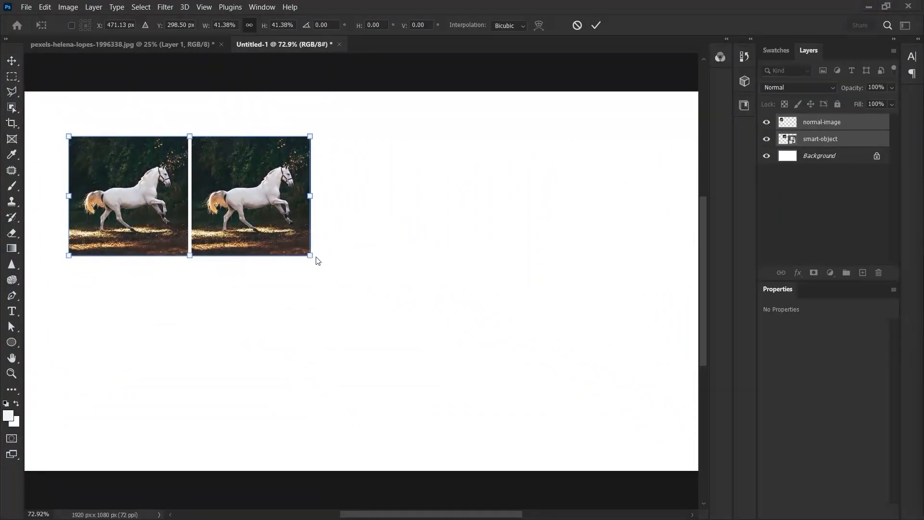
pyautogui.moveTo(312, 252); pyautogui.dragTo(107, 121)
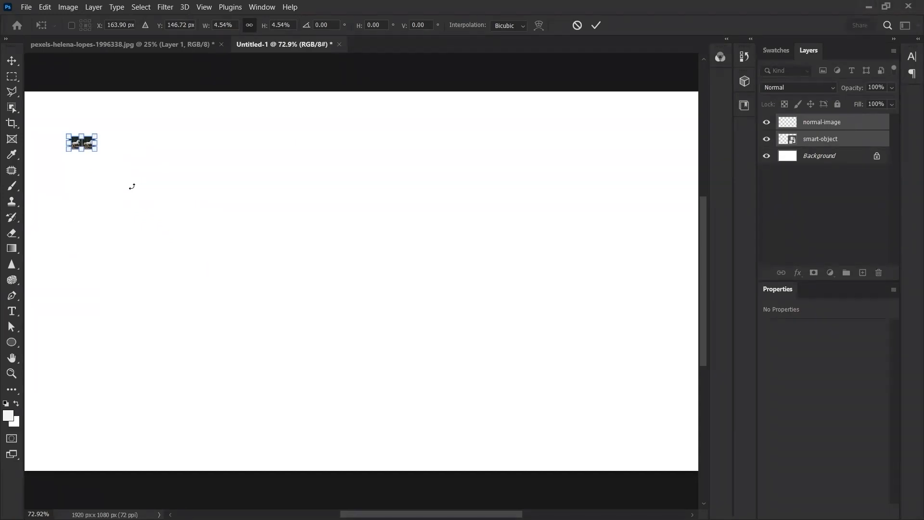
pyautogui.doubleClick(79, 146)
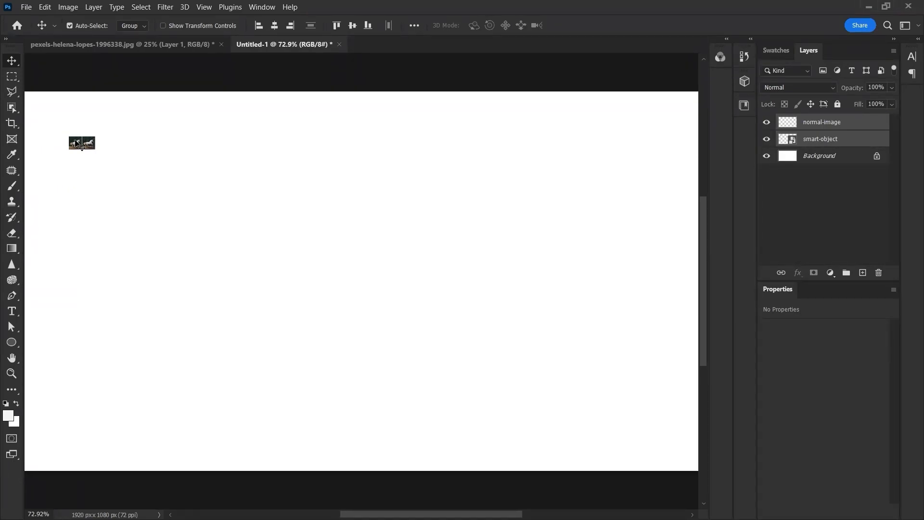
# Scale both selected layers back up together to about 2242.86% so they fill the canvas width again
pyautogui.hotkey('ctrl', 't')
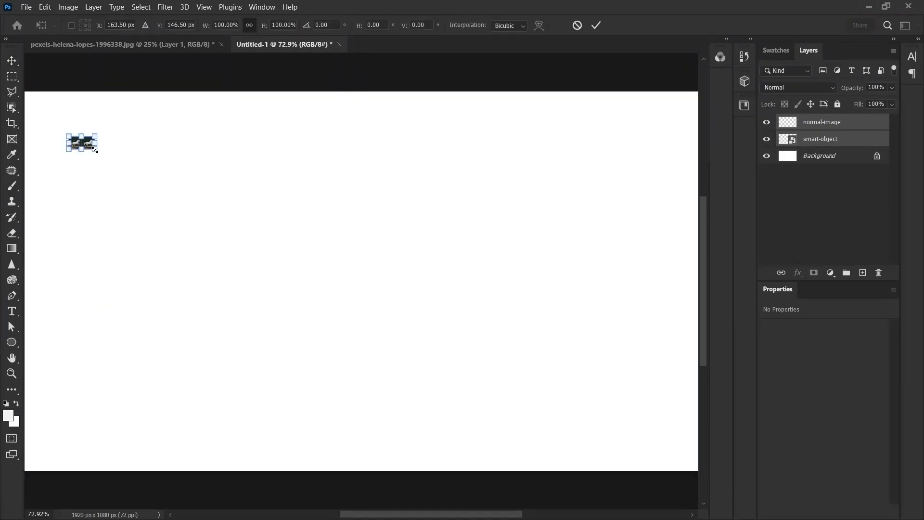
pyautogui.moveTo(95, 150); pyautogui.dragTo(683, 379)
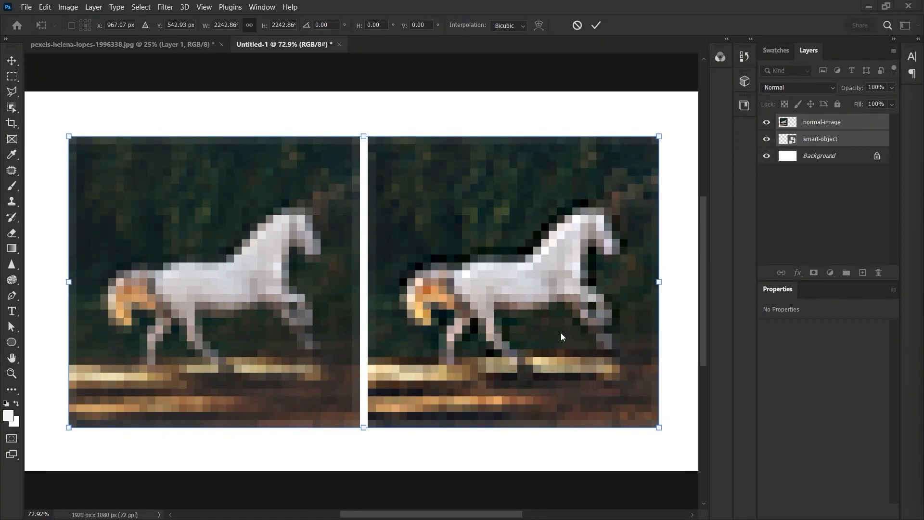
pyautogui.press('Return')
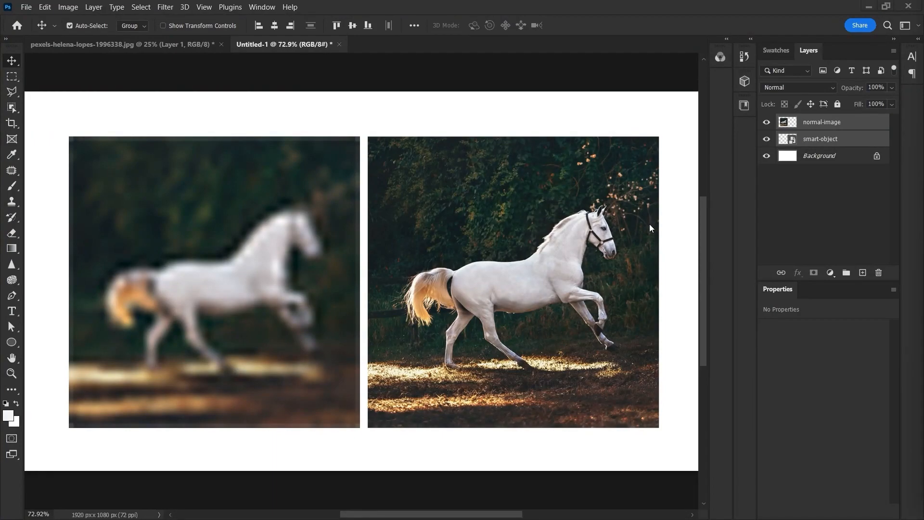
# Open the smart-object layer's contents and paint the horse's body and neck red with the Brush tool at 38% opacity
pyautogui.click(826, 140)
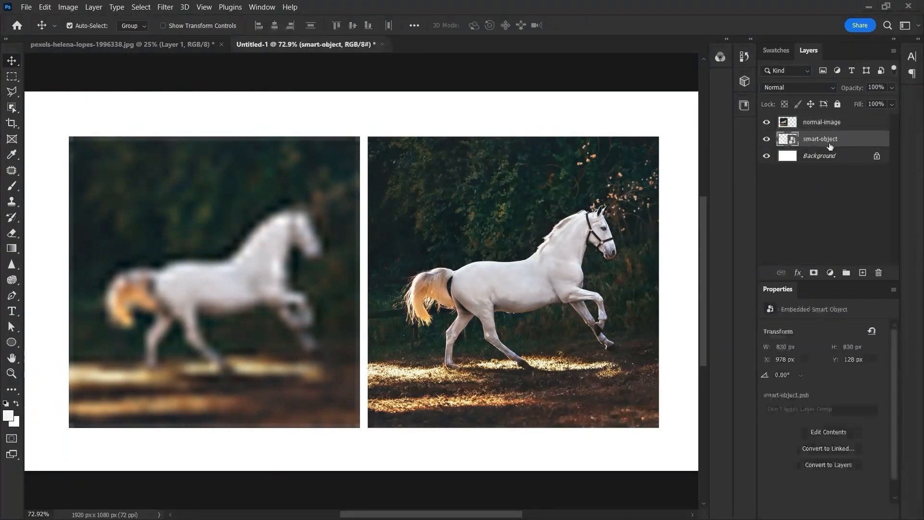
pyautogui.doubleClick(782, 140)
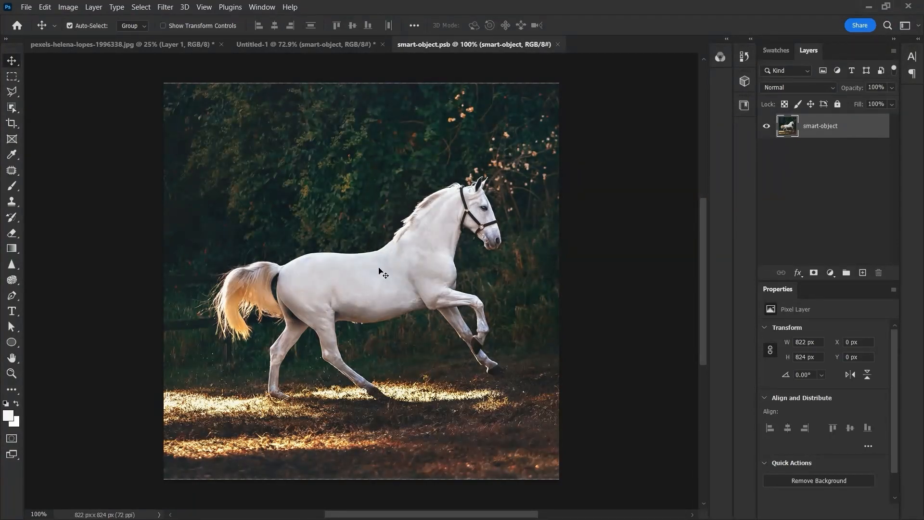
pyautogui.press('b')
pyautogui.click(8, 415)
pyautogui.click(728, 239)
pyautogui.click(848, 214)
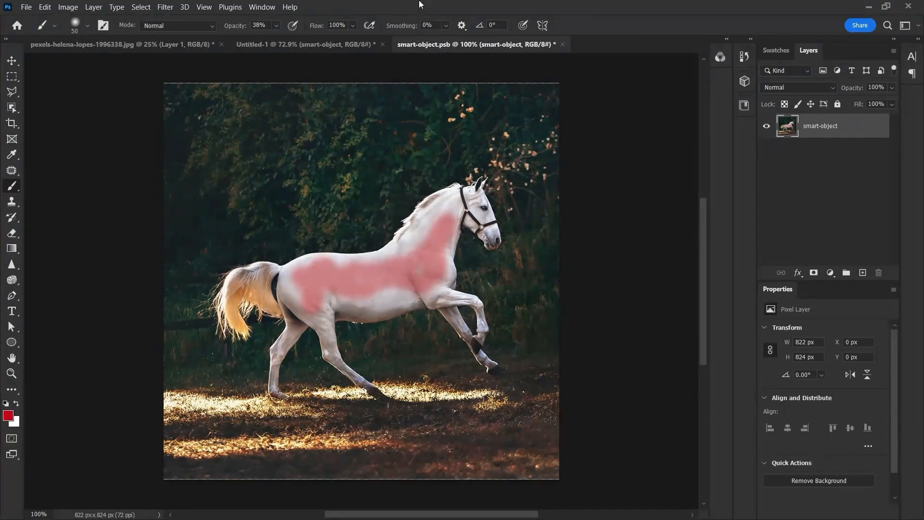
# Save the smart object's contents and return to the Untitled-1 document to view the update
pyautogui.hotkey('ctrl', 's')
pyautogui.click(288, 49)
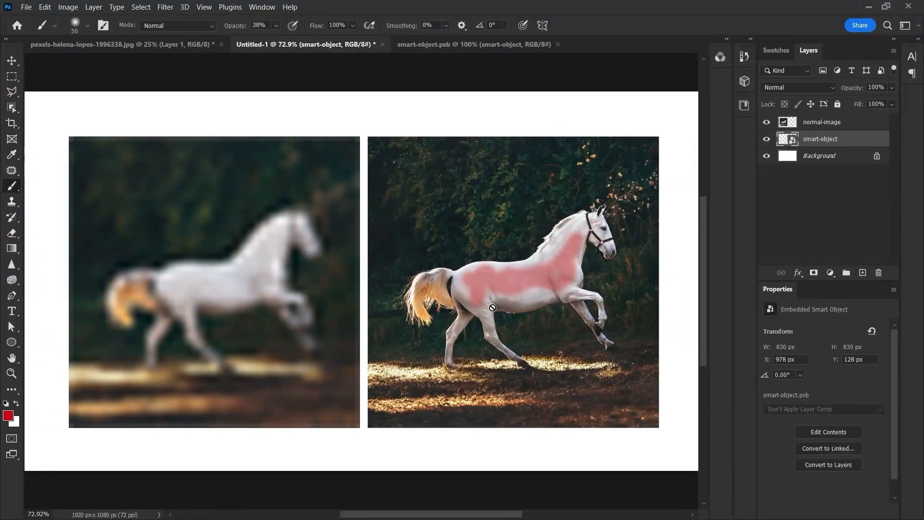
pyautogui.press('v')
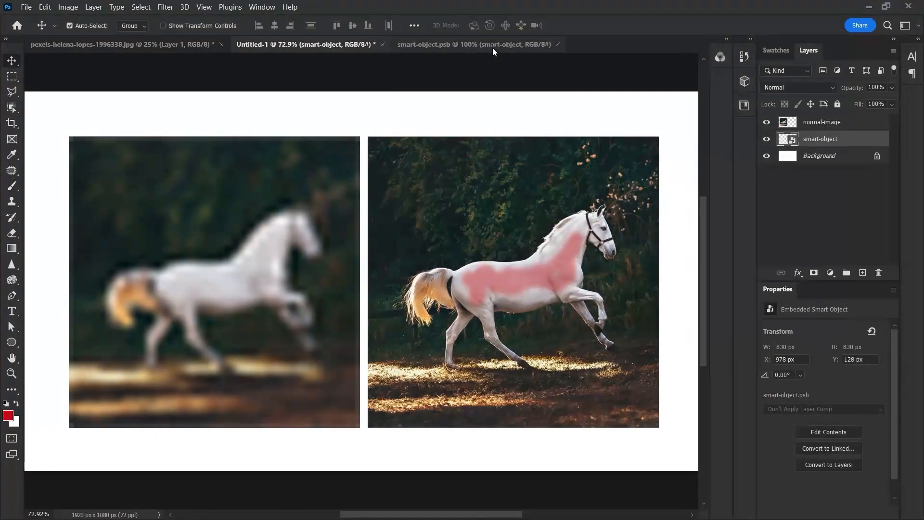
pyautogui.doubleClick(455, 279)
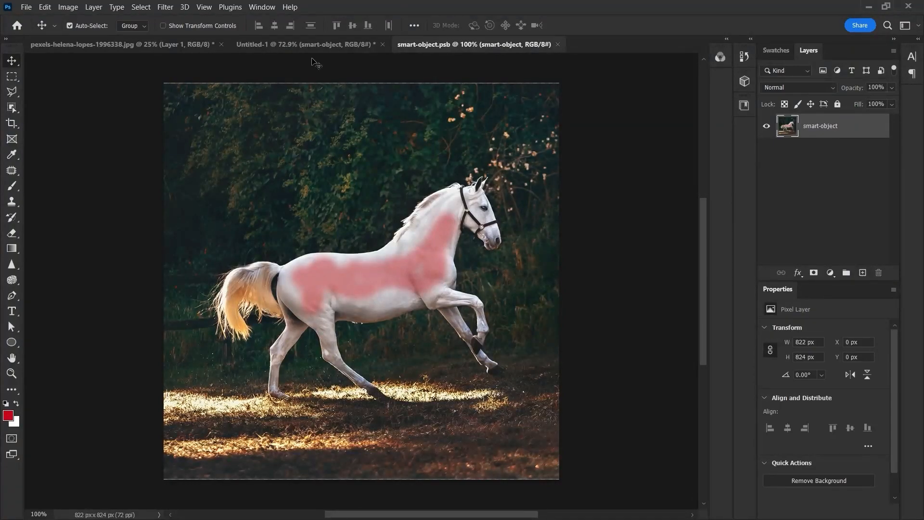
pyautogui.click(308, 45)
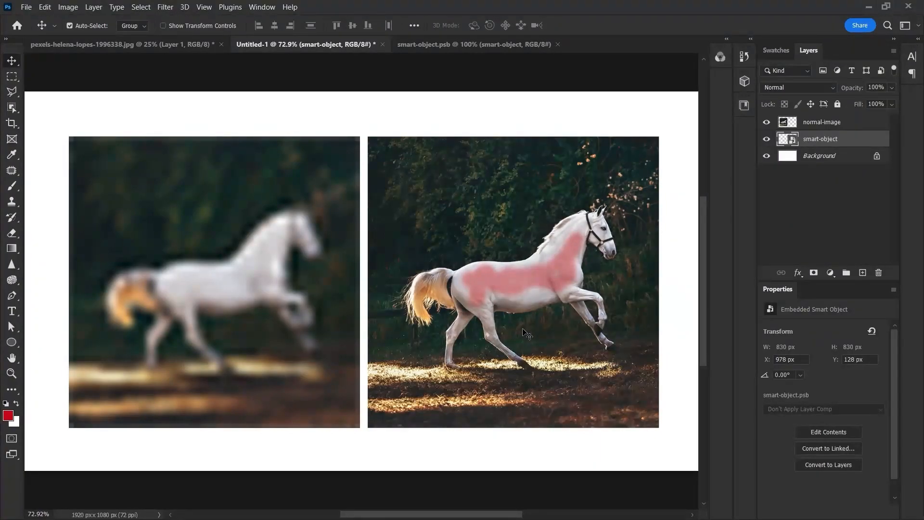
# Hide the normal-image layer and place two copies of the smart object over the empty area of the canvas
pyautogui.click(279, 242)
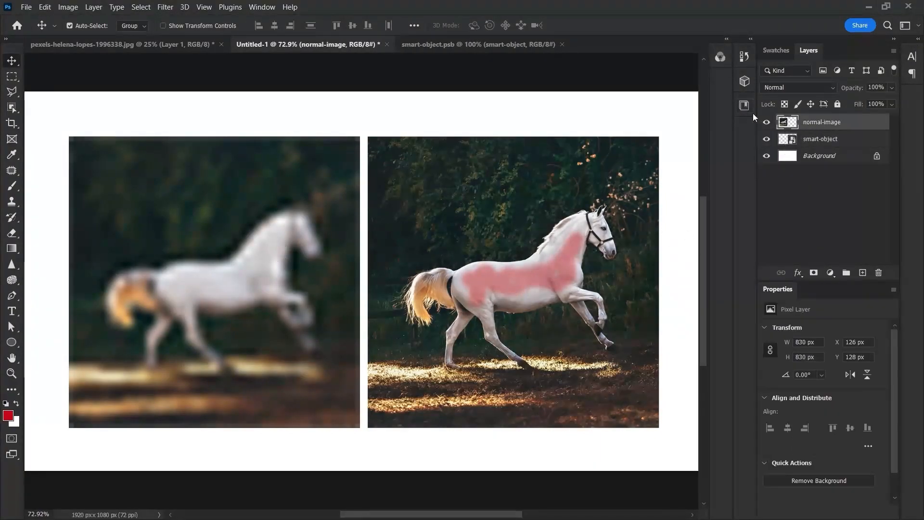
pyautogui.click(766, 122)
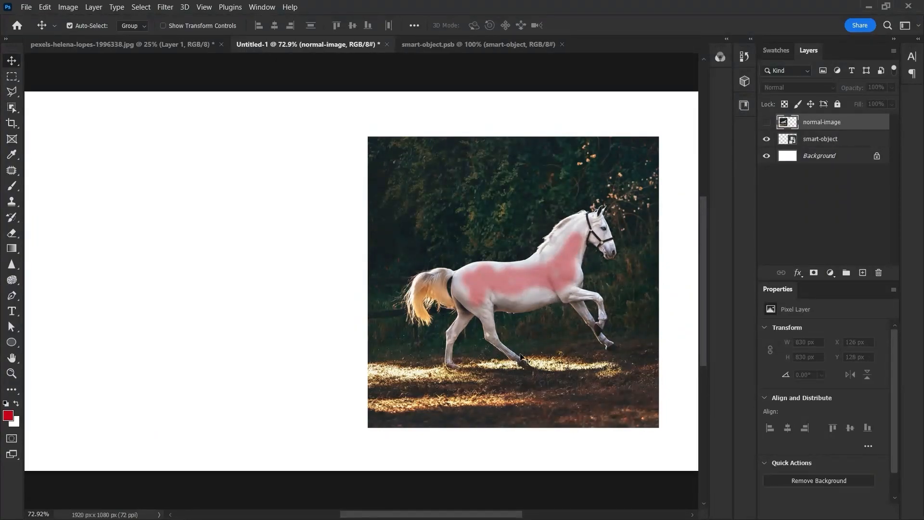
pyautogui.moveTo(529, 357); pyautogui.dragTo(75, 380)
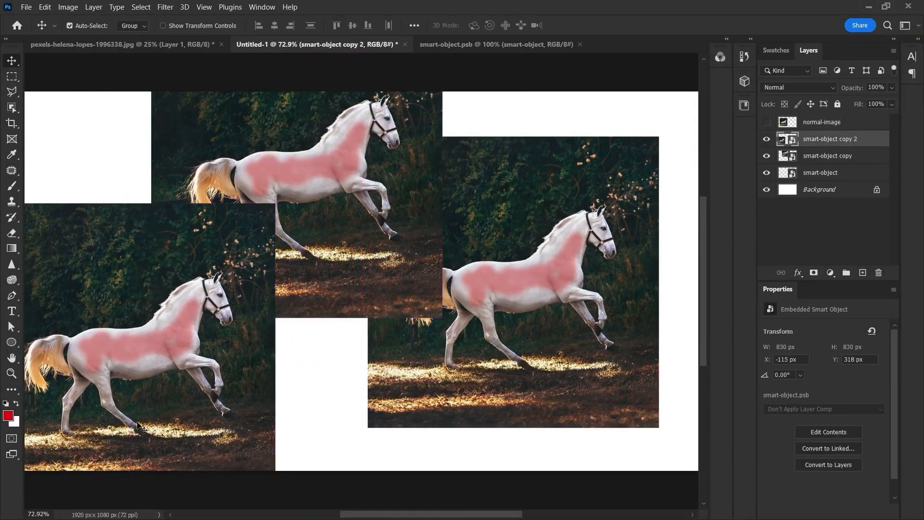
# Scale the smart-object copy 2 layer down to about 522 by 522 px
pyautogui.hotkey('ctrl', 't')
pyautogui.moveTo(275, 204); pyautogui.dragTo(249, 245)
pyautogui.press('Return')
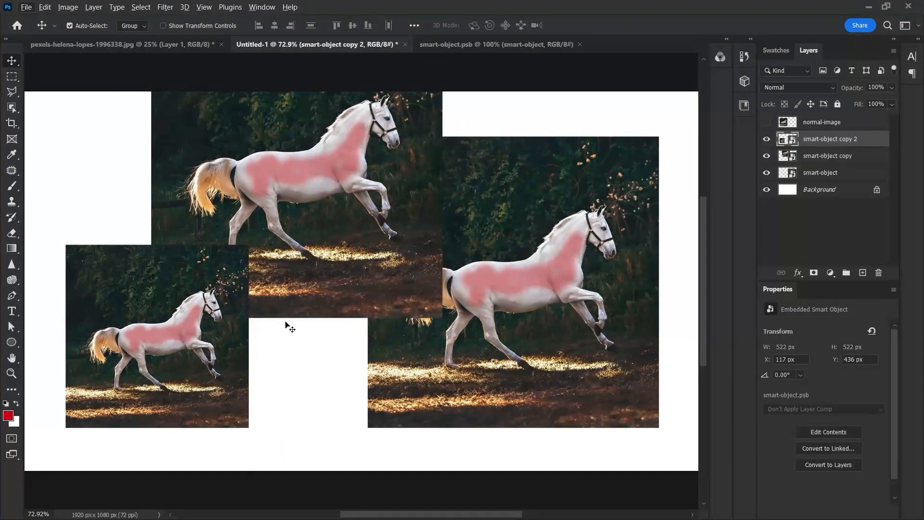
# Open the smart-object copy's contents and rotate the horse image 90 degrees counterclockwise
pyautogui.doubleClick(537, 153)
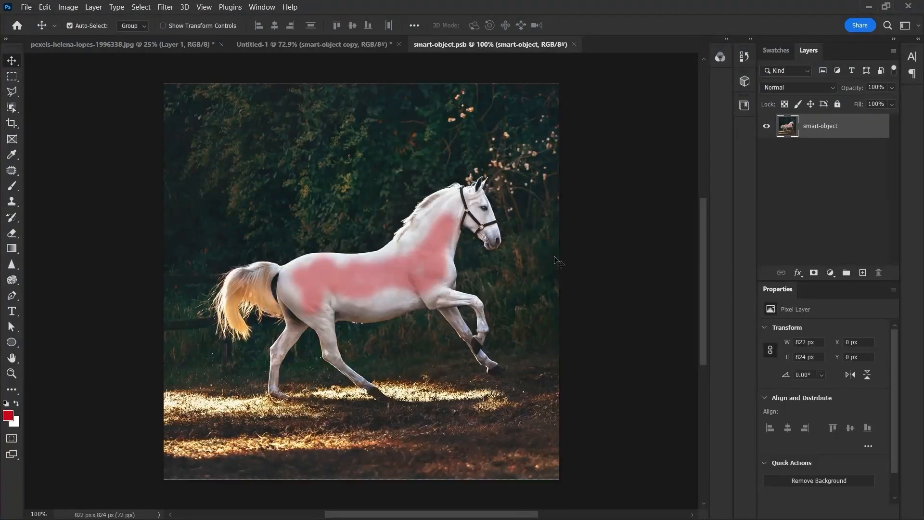
pyautogui.hotkey('ctrl', 't')
pyautogui.moveTo(598, 254); pyautogui.dragTo(383, 103)
pyautogui.press('Return')
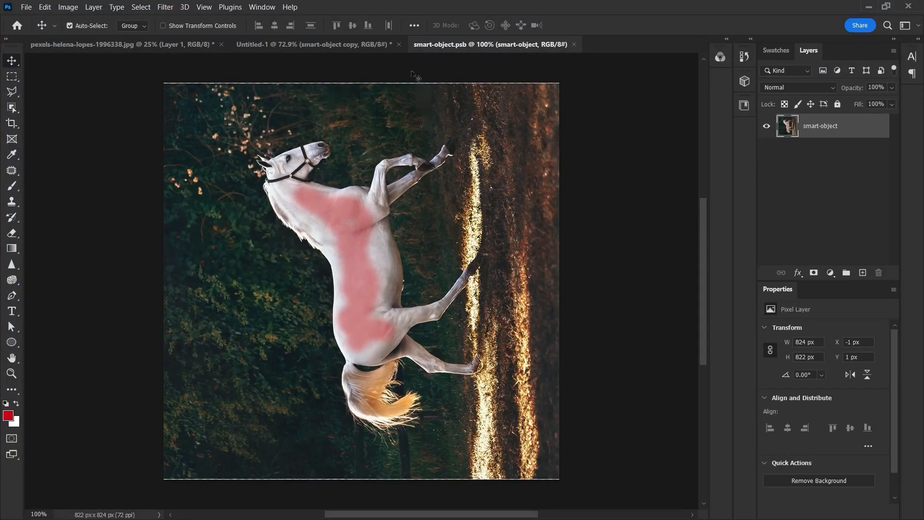
# Return to the Untitled-1 document and paste the copied vector artwork as a Smart Object
pyautogui.click(349, 44)
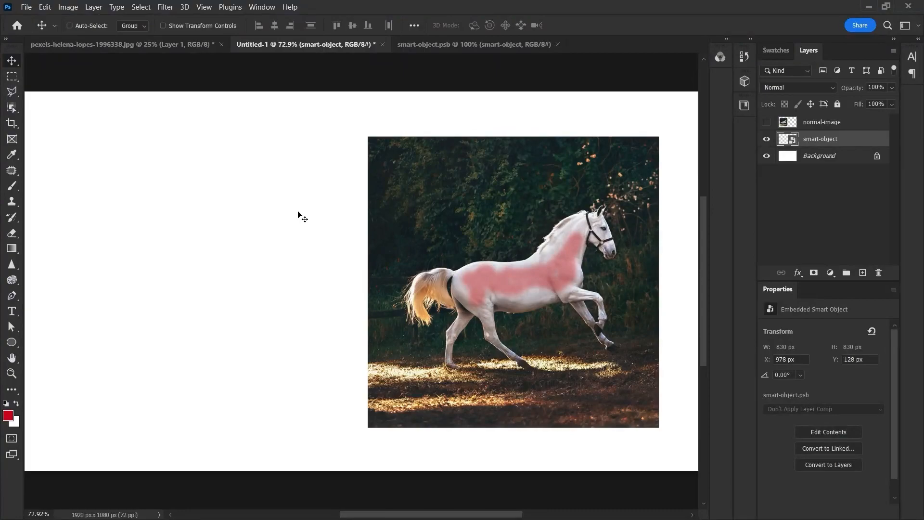
pyautogui.hotkey('ctrl', 'v')
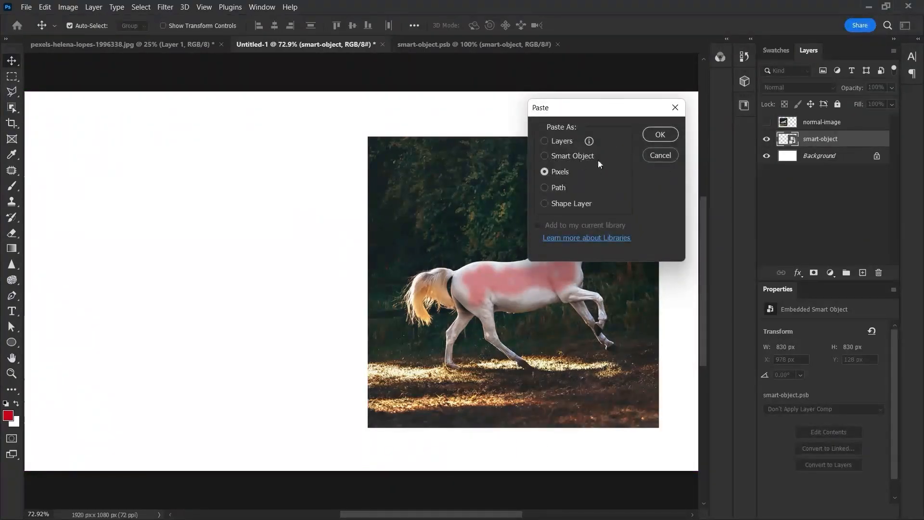
pyautogui.click(567, 155)
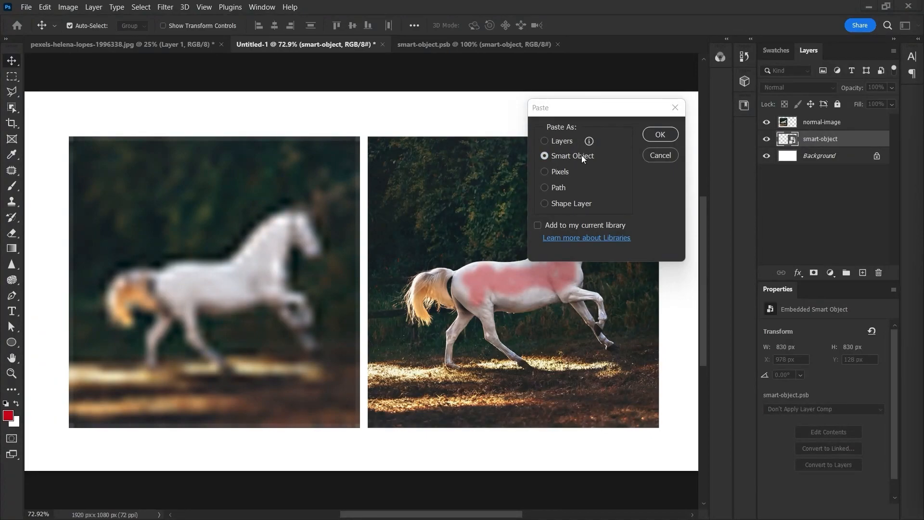
pyautogui.click(660, 135)
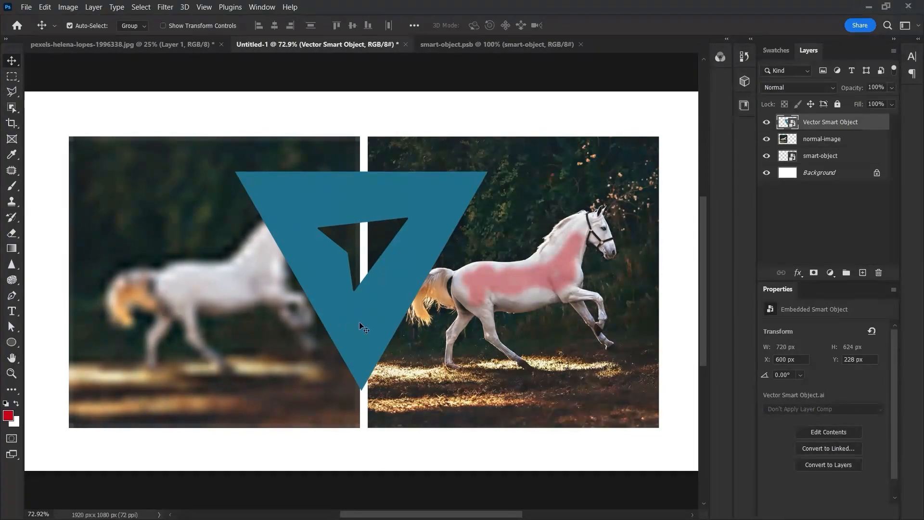
# Scale the vector smart object up to about 2132 by 1848 px and shift it down and left over the canvas
pyautogui.hotkey('ctrl', 'z')
pyautogui.hotkey('ctrl', 'z')
pyautogui.moveTo(351, 289); pyautogui.dragTo(532, 501)
pyautogui.hotkey('ctrl', 't')
pyautogui.press('Return')
pyautogui.hotkey('ctrl', 't')
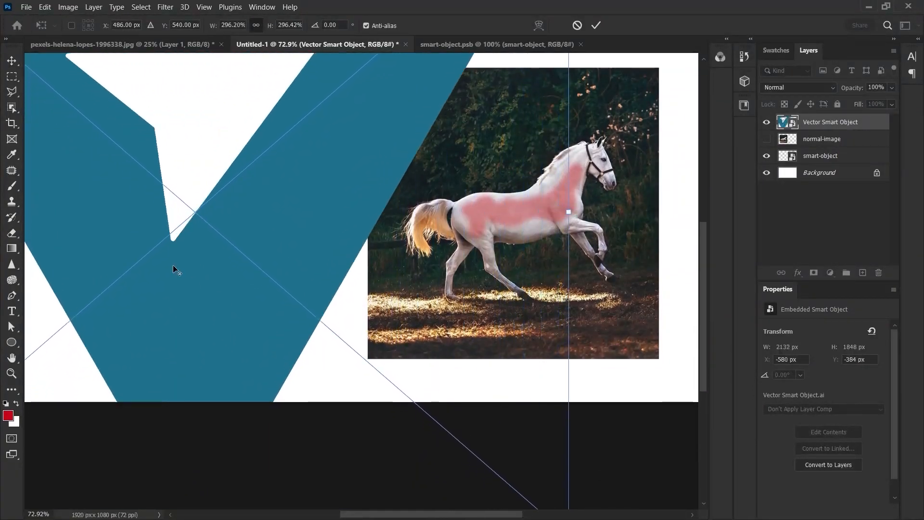
pyautogui.press('Return')
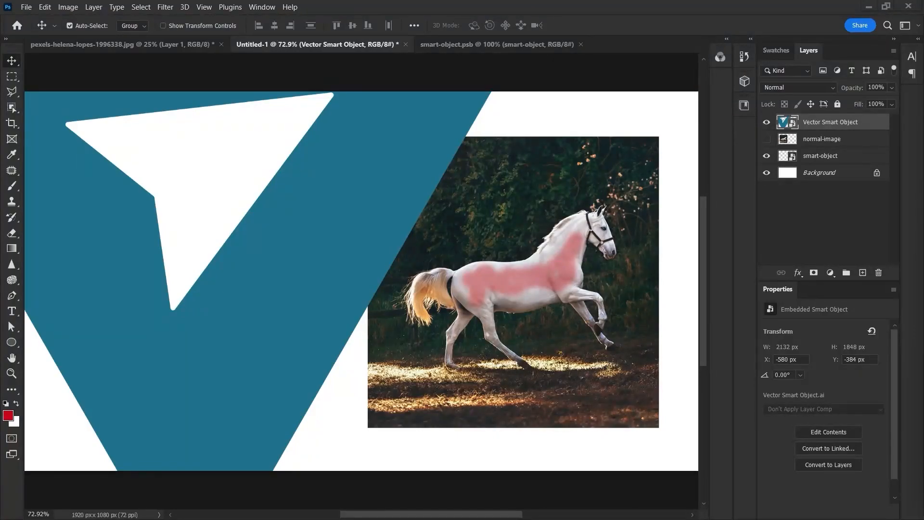
pyautogui.moveTo(397, 180); pyautogui.dragTo(340, 265)
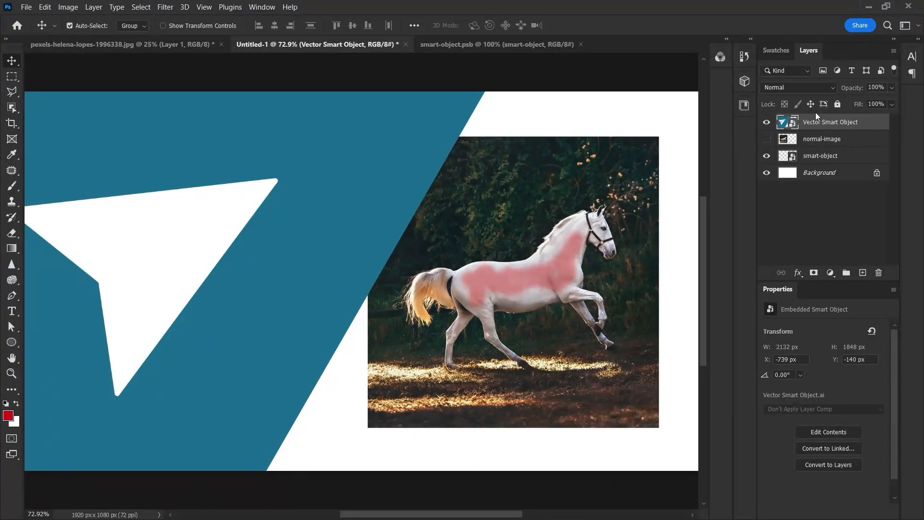
# Rasterize the Vector Smart Object layer and scale it down to about 51 by 44 px
pyautogui.rightClick(820, 124)
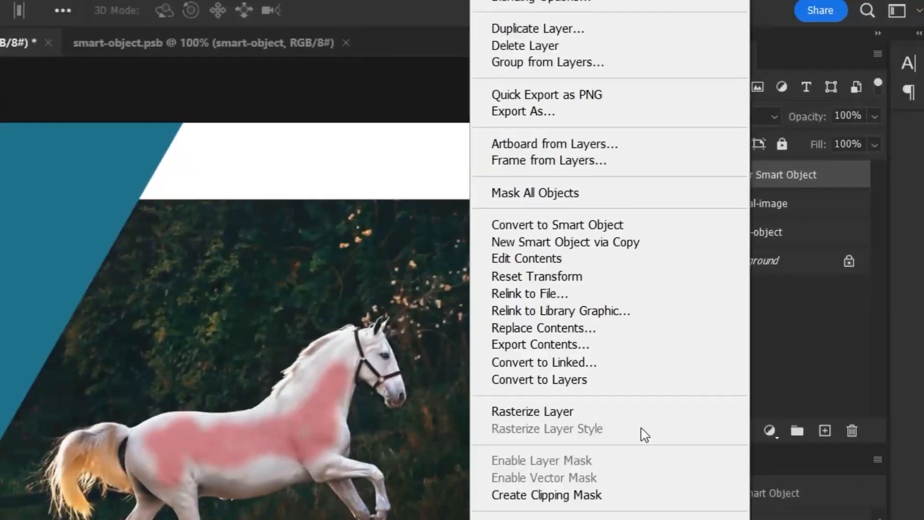
pyautogui.click(562, 411)
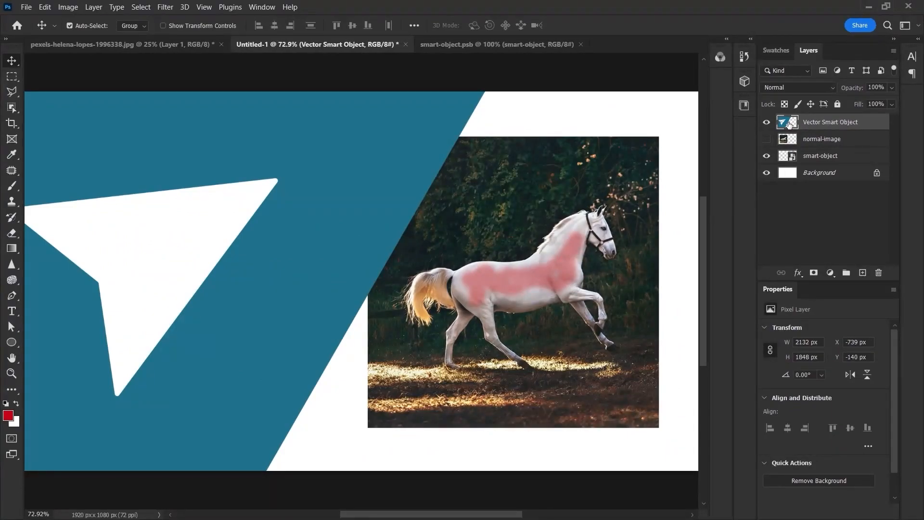
pyautogui.hotkey('ctrl', 't')
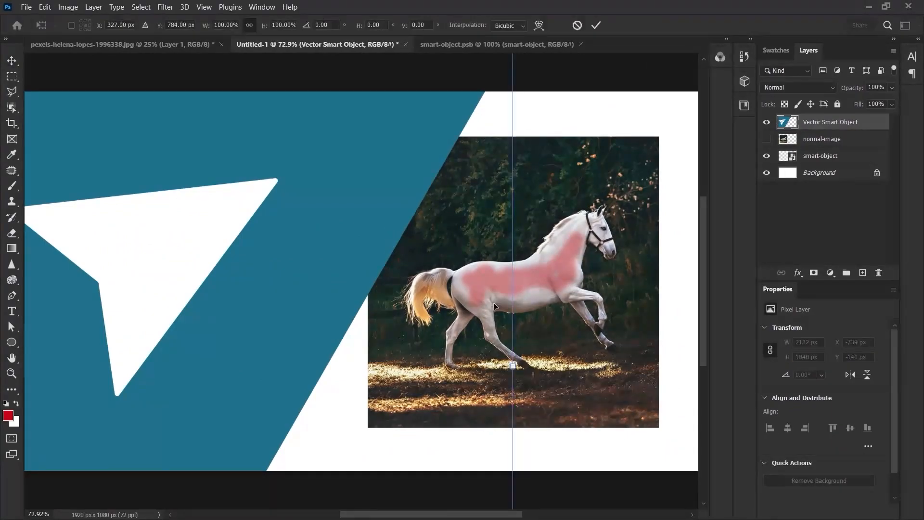
pyautogui.moveTo(514, 365); pyautogui.dragTo(262, 316)
pyautogui.press('Return')
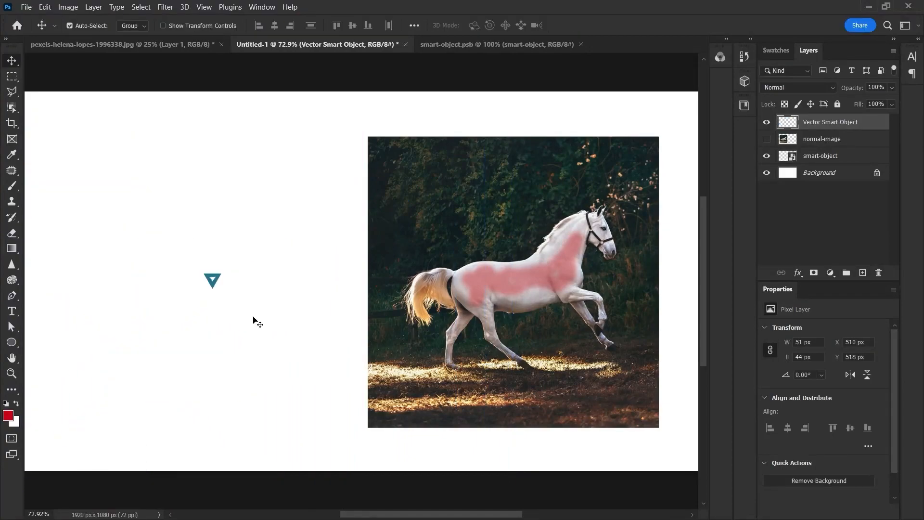
# Scale the tiny rasterized triangle layer up to about 1359 by 1173 px
pyautogui.hotkey('ctrl', 't')
pyautogui.moveTo(221, 287); pyautogui.dragTo(433, 503)
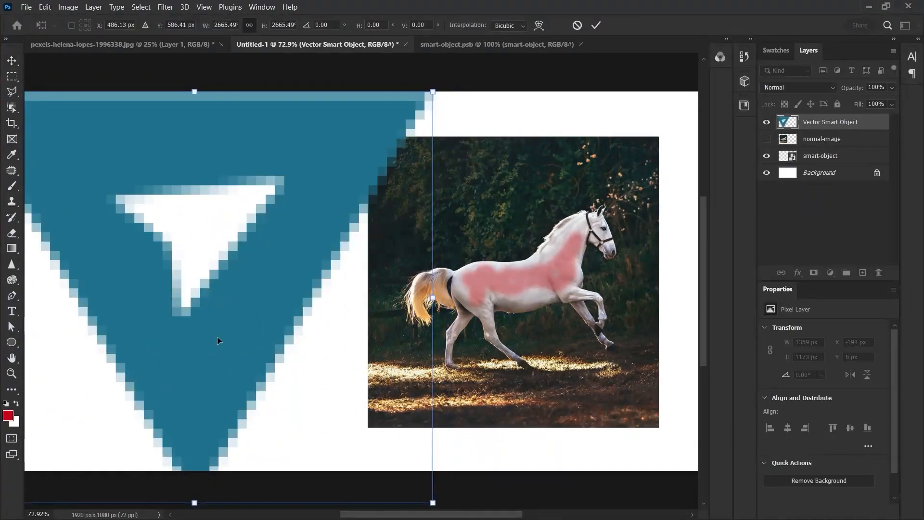
pyautogui.press('Return')
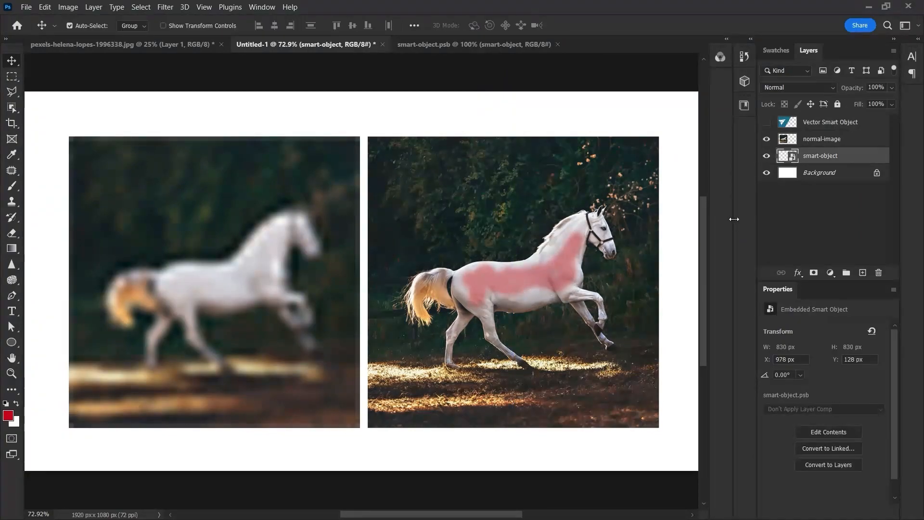
# Open the smart-object layer's contents to view the source image, and close that document again
pyautogui.doubleClick(781, 159)
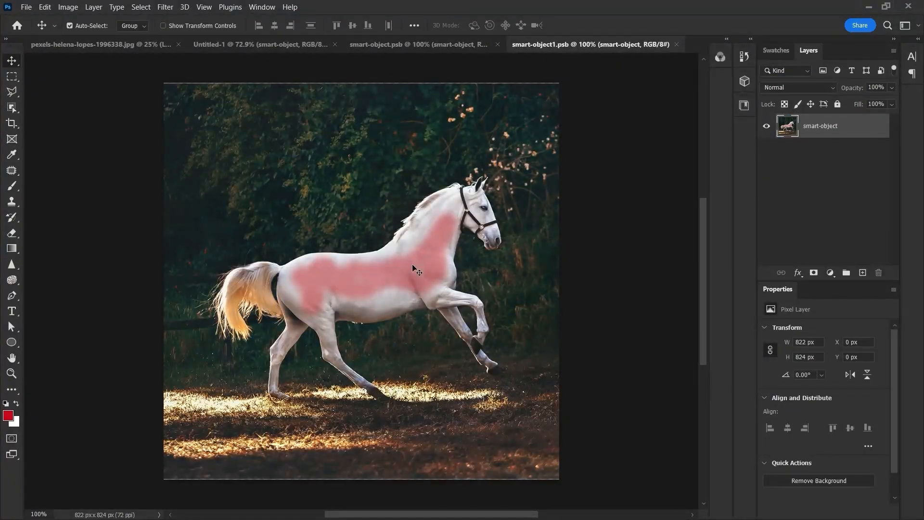
pyautogui.hotkey('ctrl', 'w')
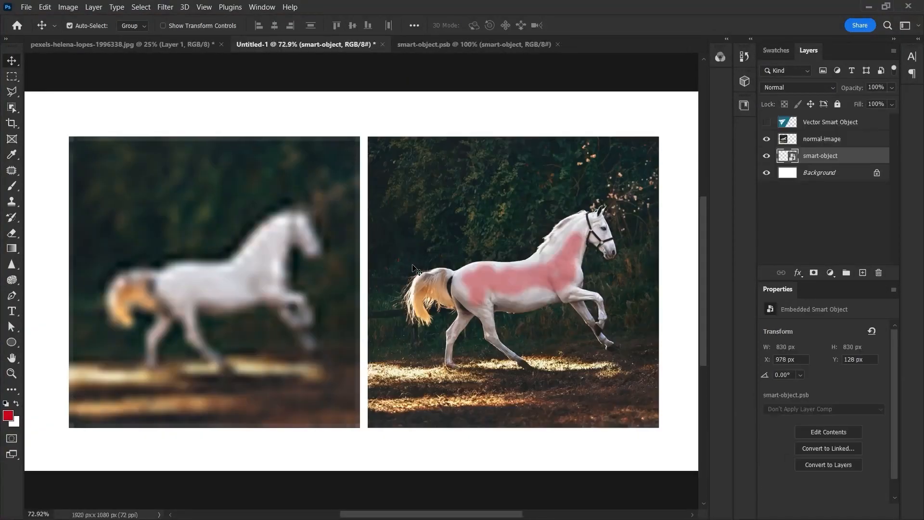